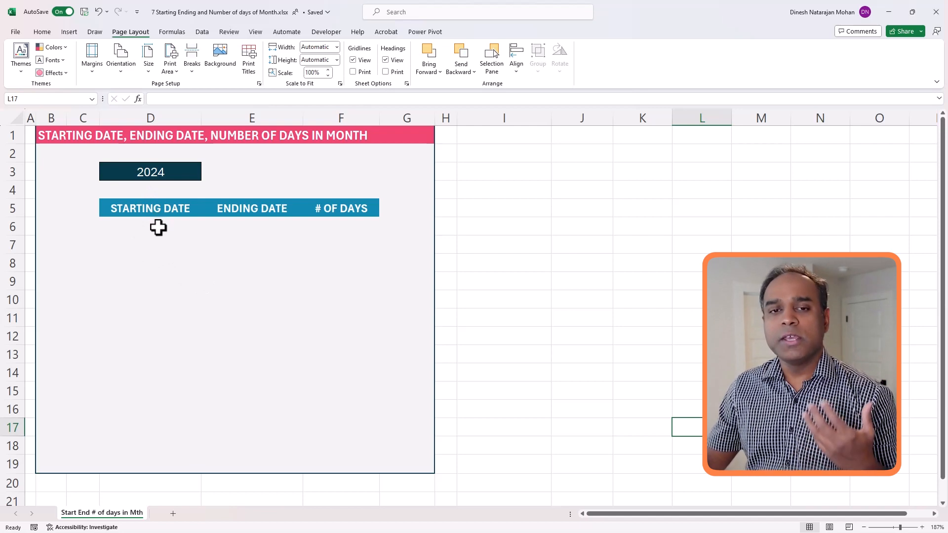
# Enter =DATE(D3,1,1) in cell D6 as the first starting date
pyautogui.click(158, 226)
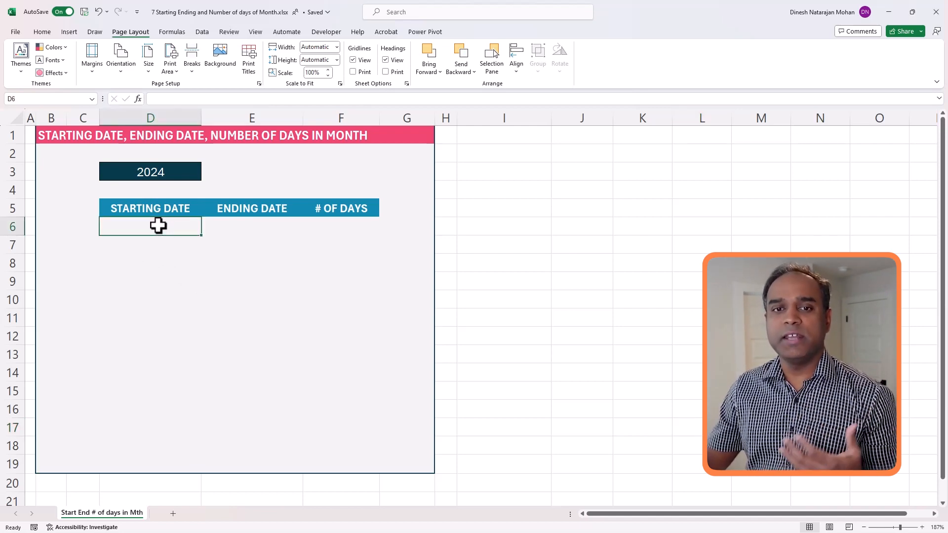
pyautogui.write('=DATE(')
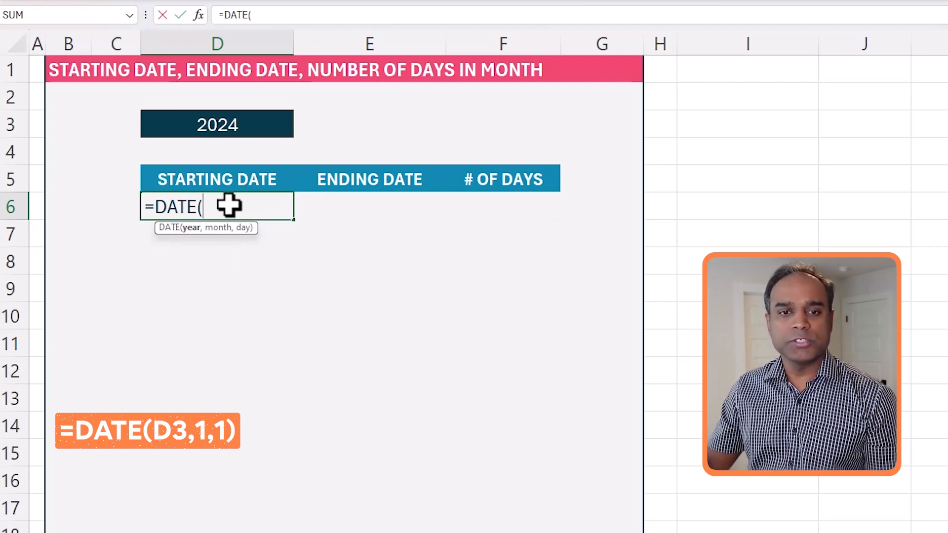
pyautogui.click(235, 126)
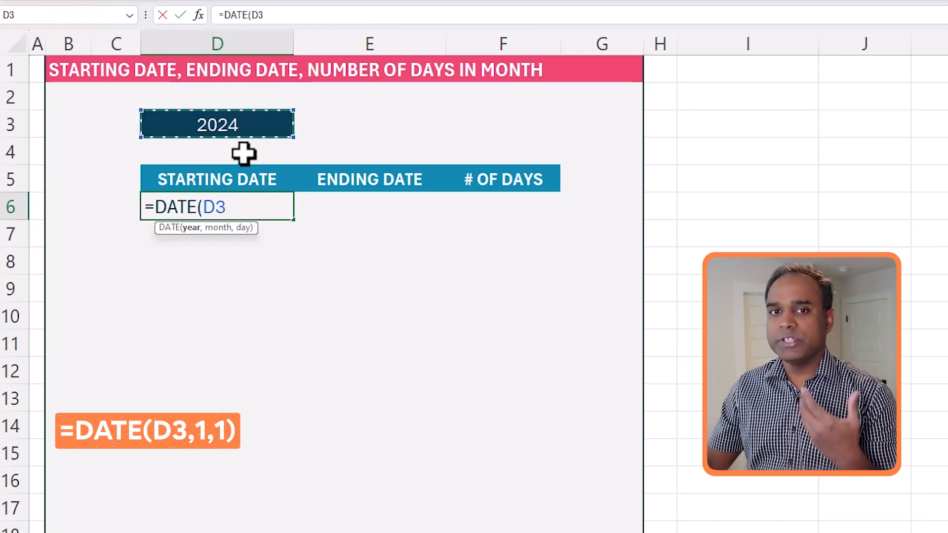
pyautogui.write(',')
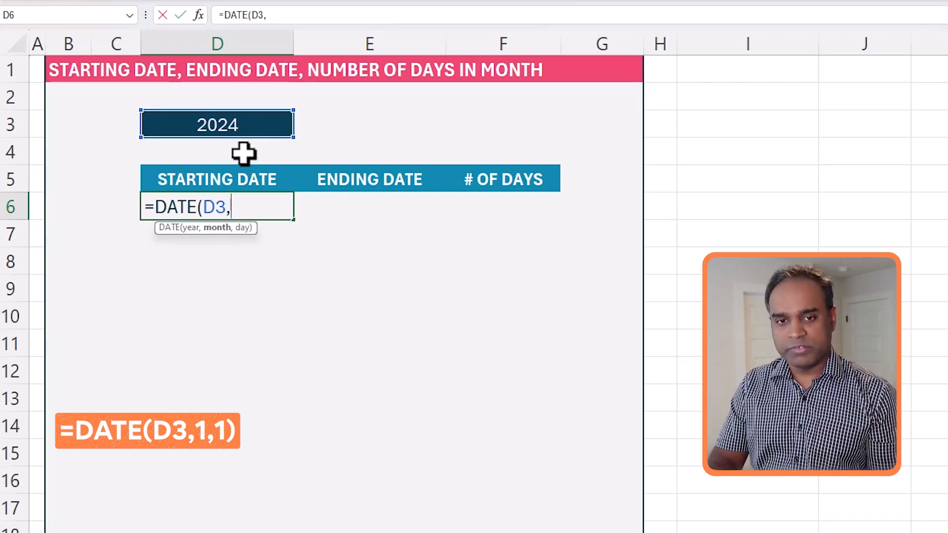
pyautogui.write('1')
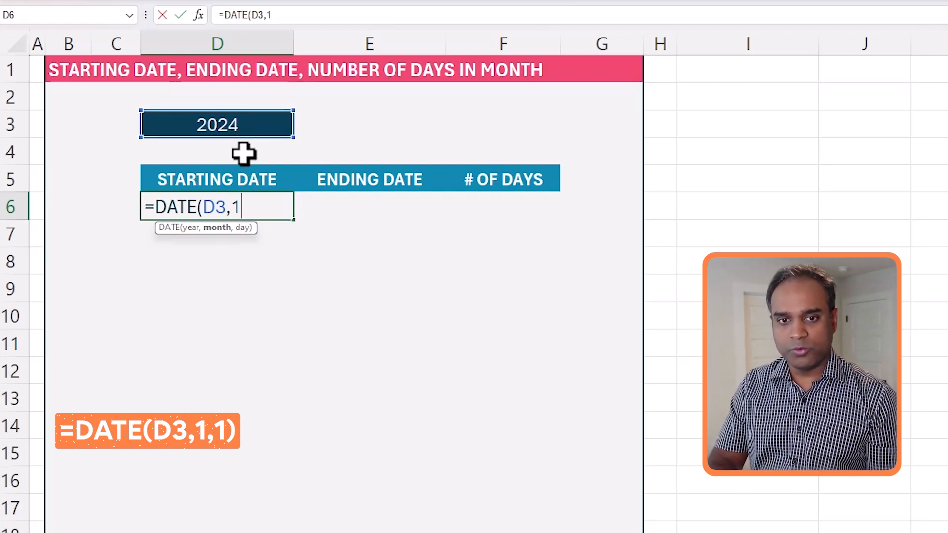
pyautogui.write(',')
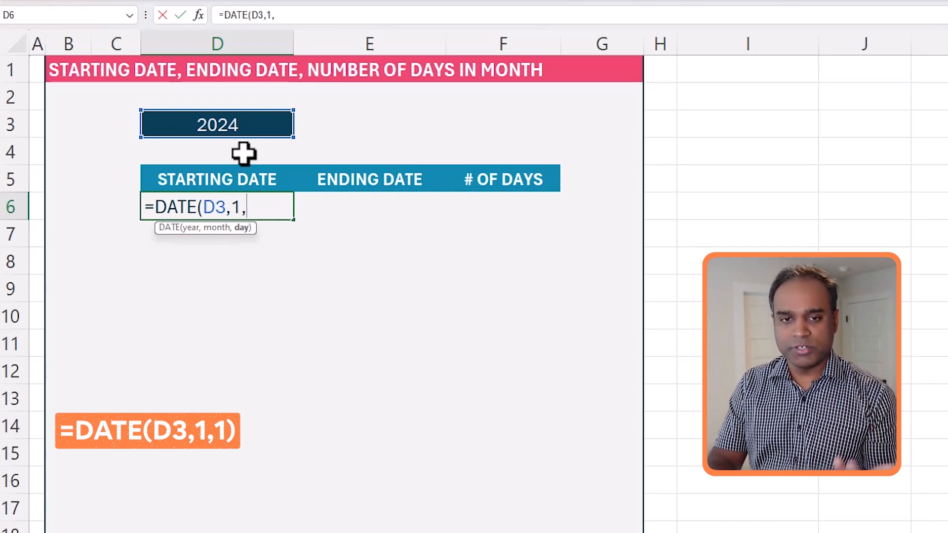
pyautogui.write('1)')
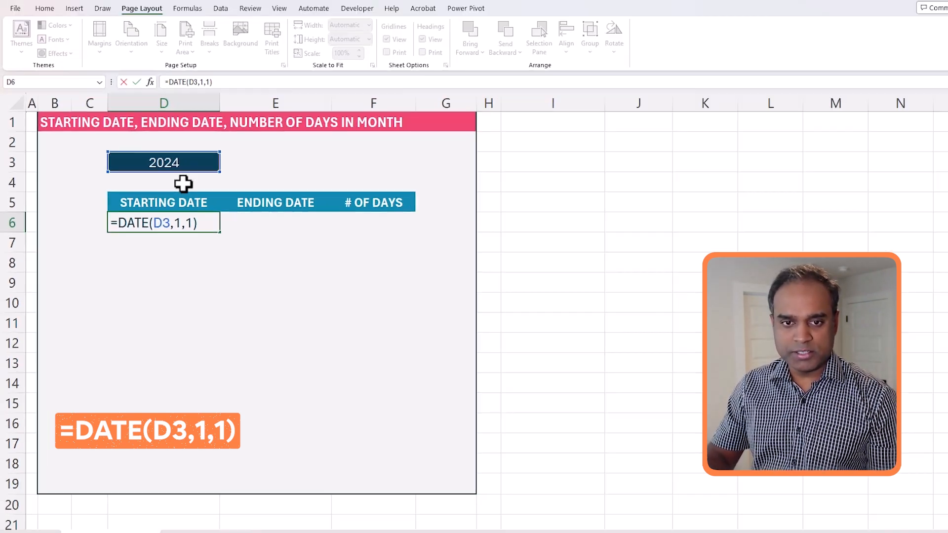
pyautogui.press('Return')
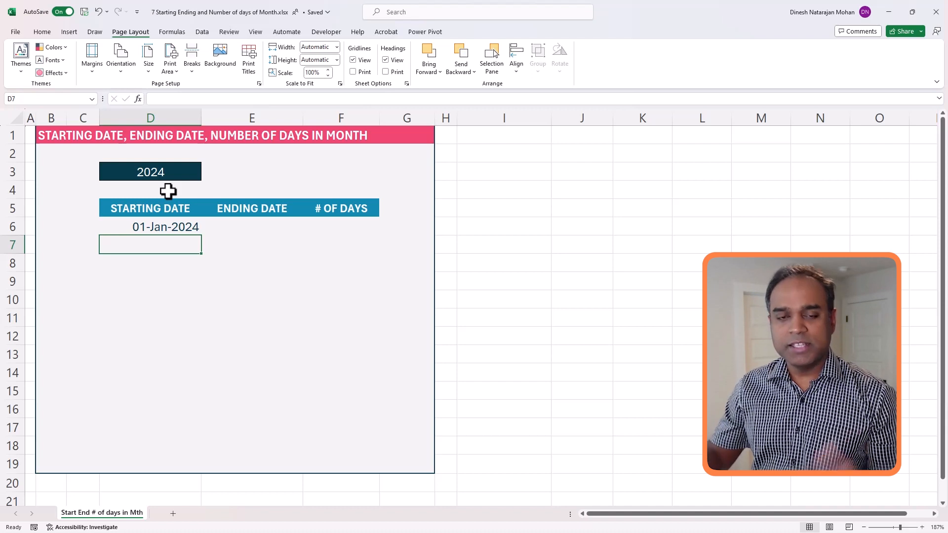
# Examine the month argument of the DATE formula in D6, leaving the formula as it is
pyautogui.click(182, 226)
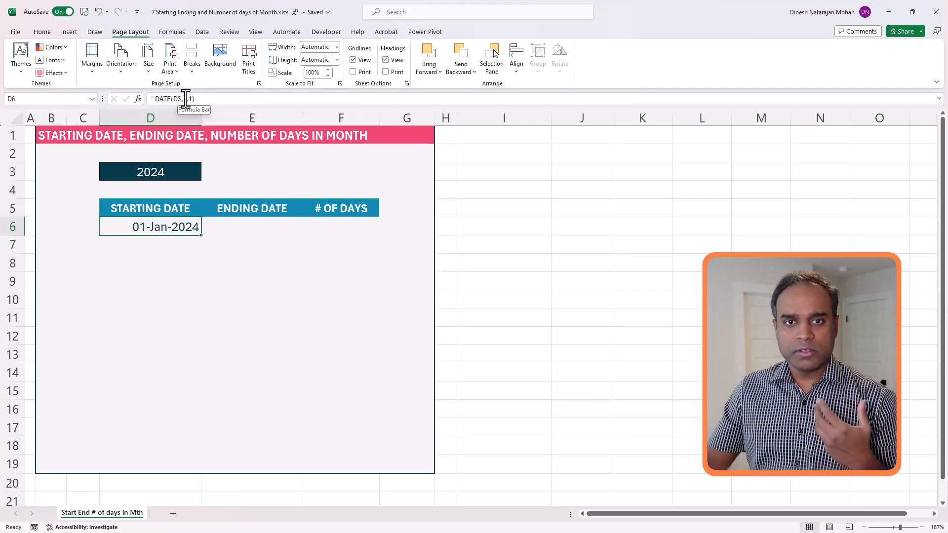
pyautogui.click(191, 98)
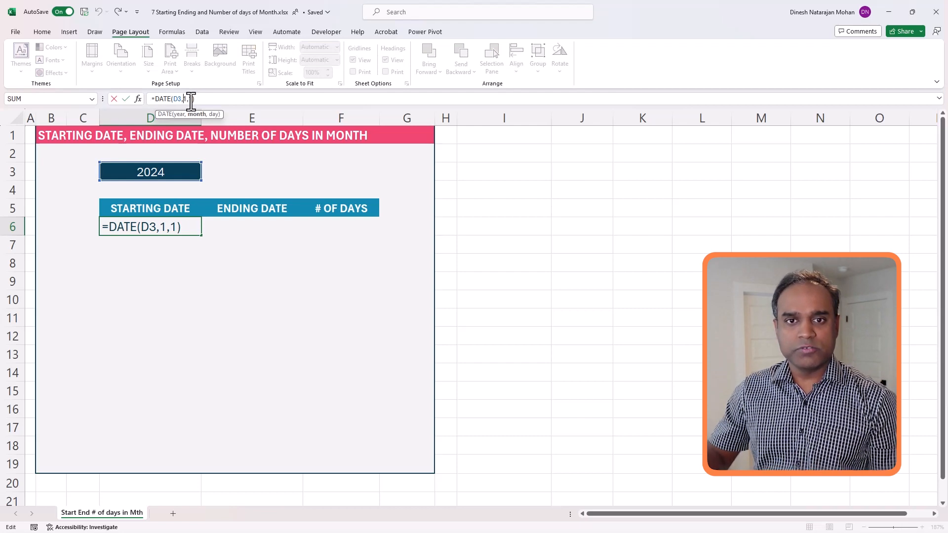
pyautogui.doubleClick(190, 98)
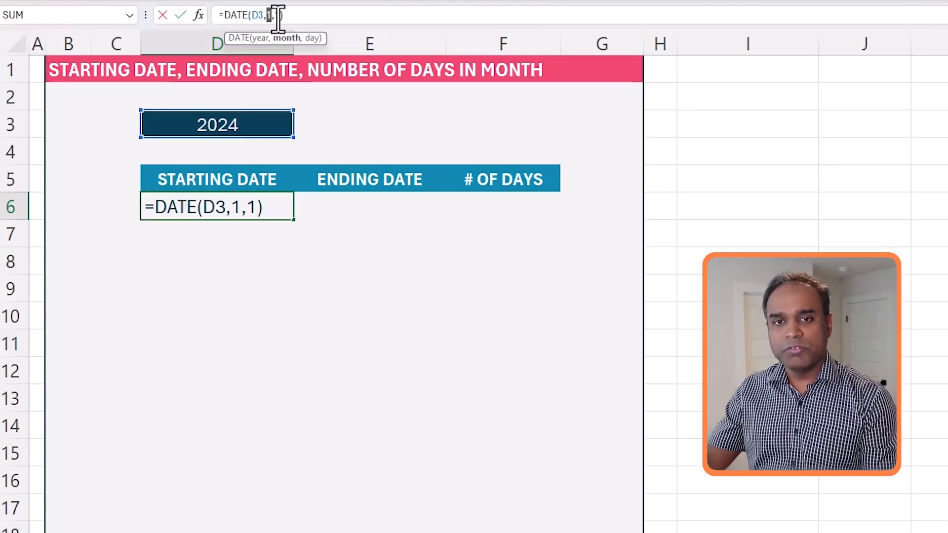
pyautogui.press('Return')
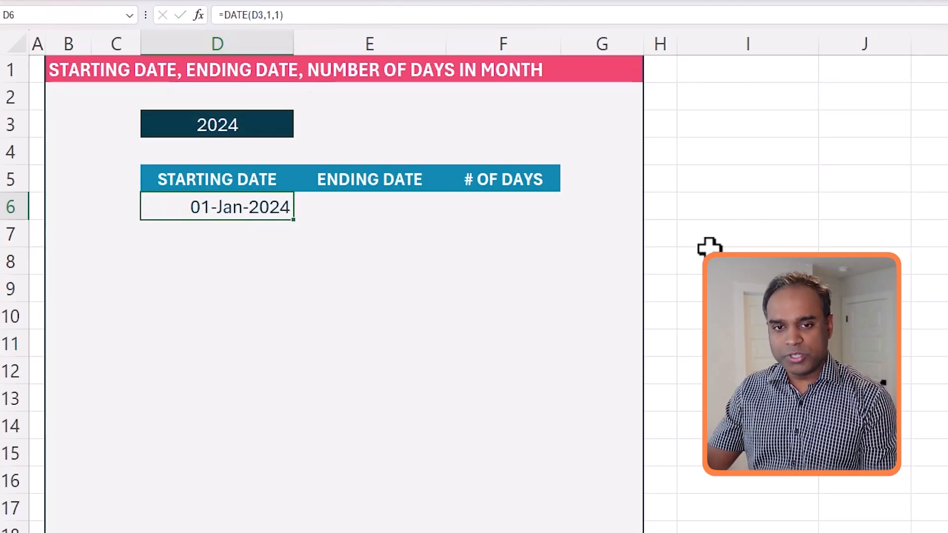
# Enter =SEQUENCE(12,1,1,1) in cell J6 to generate the month numbers 1 to 12
pyautogui.click(598, 227)
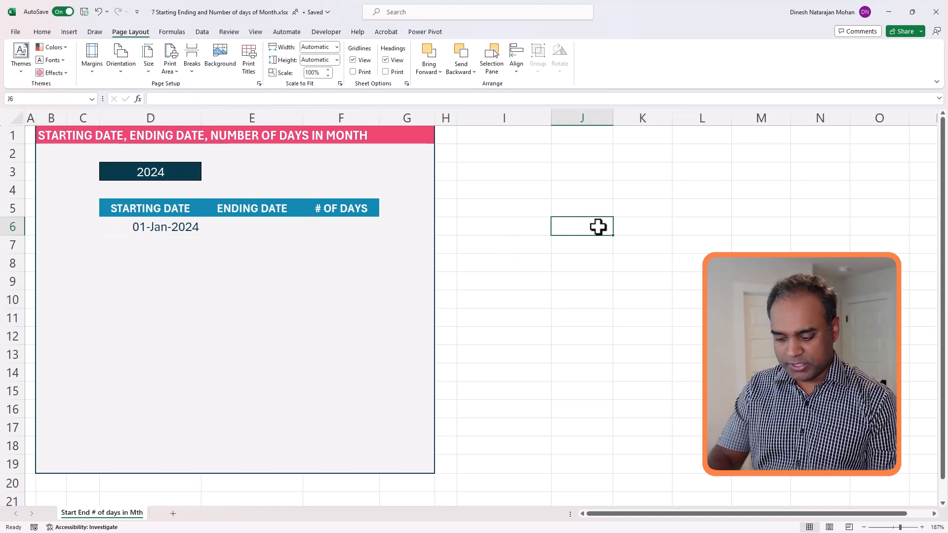
pyautogui.write('=SEQUENCE')
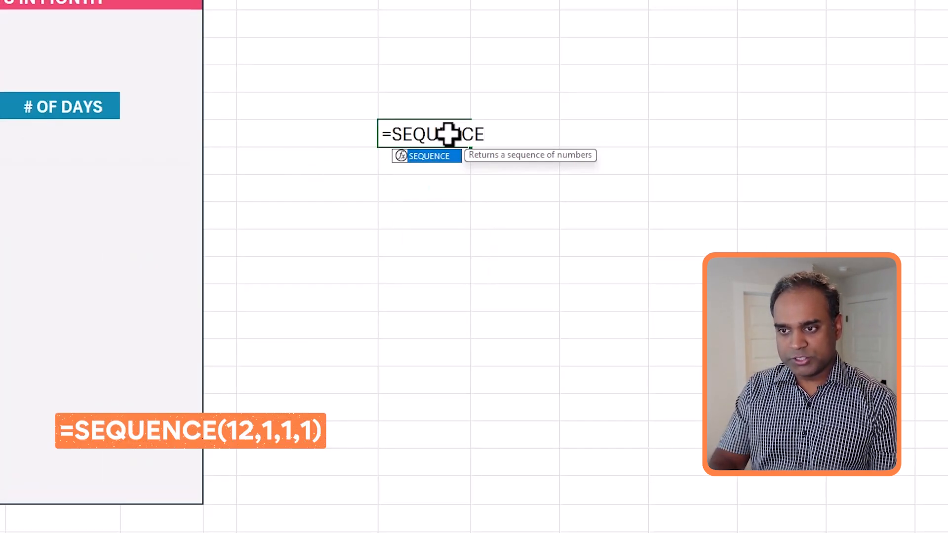
pyautogui.write('(')
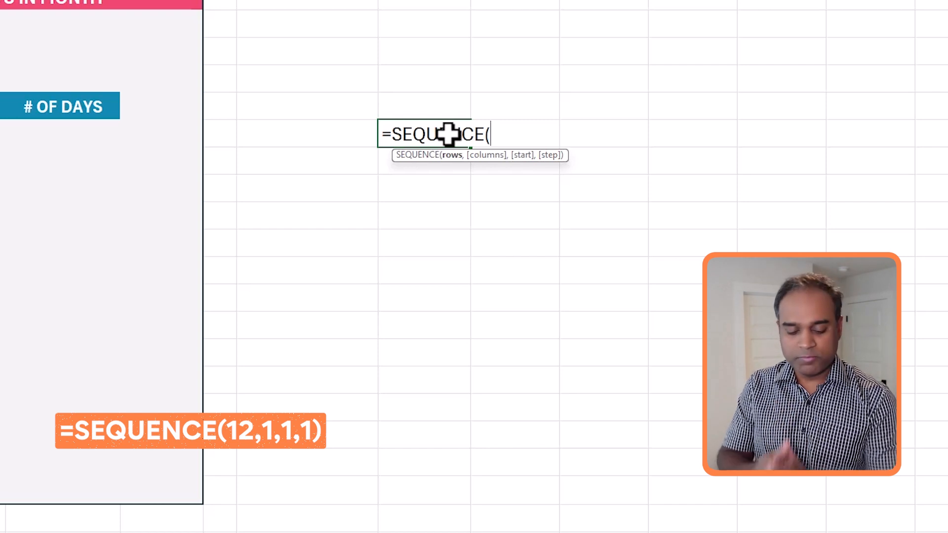
pyautogui.write('12,')
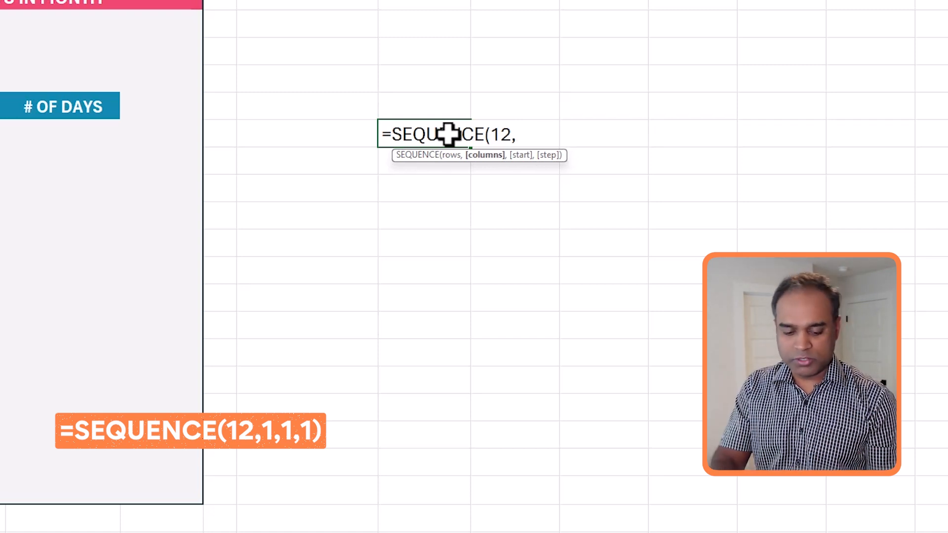
pyautogui.write('1')
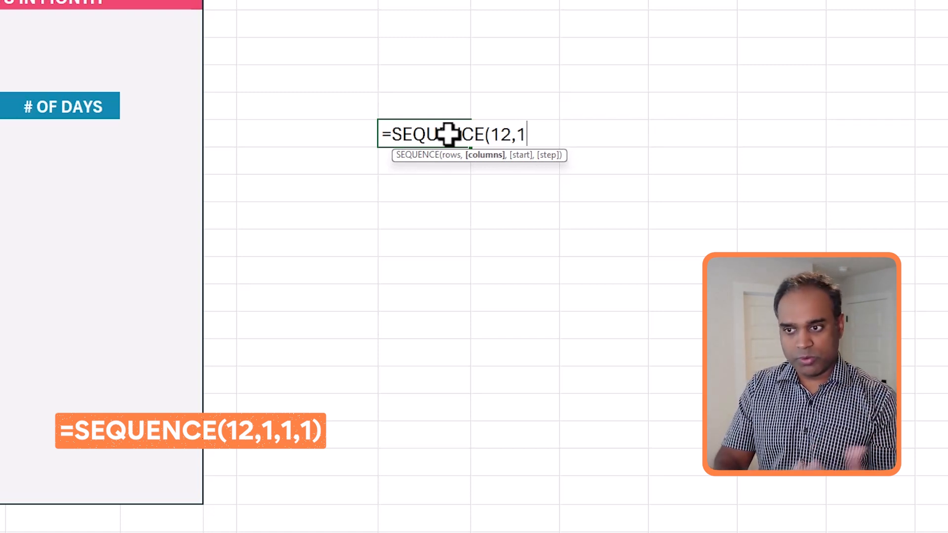
pyautogui.write(',')
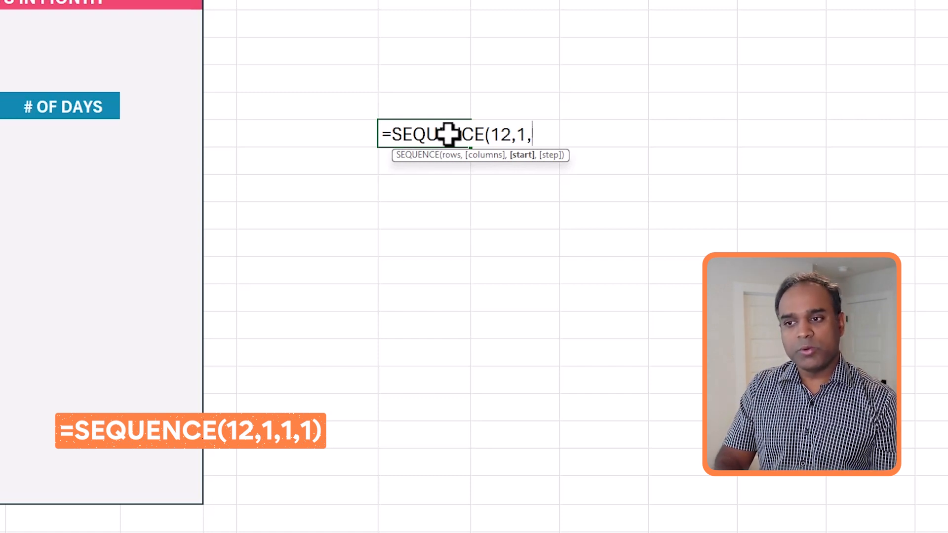
pyautogui.write('1,')
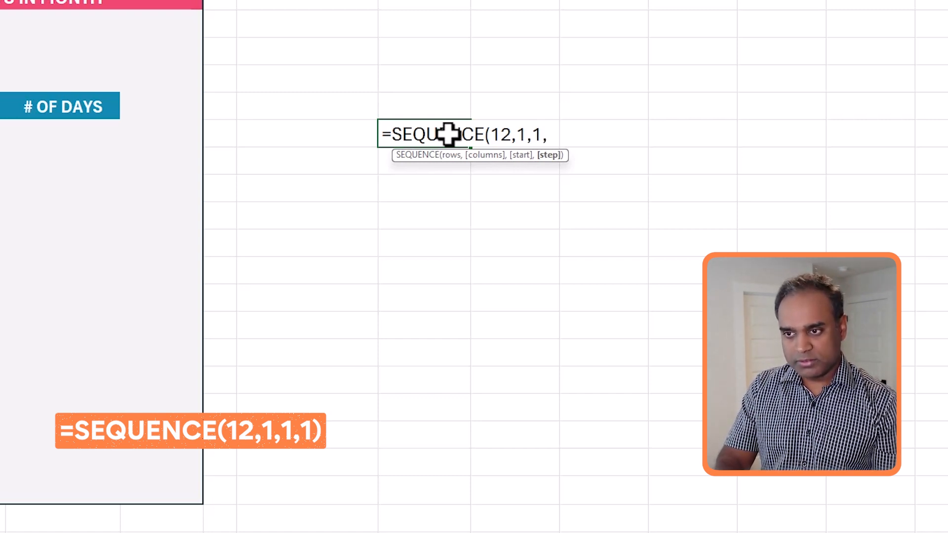
pyautogui.write('1')
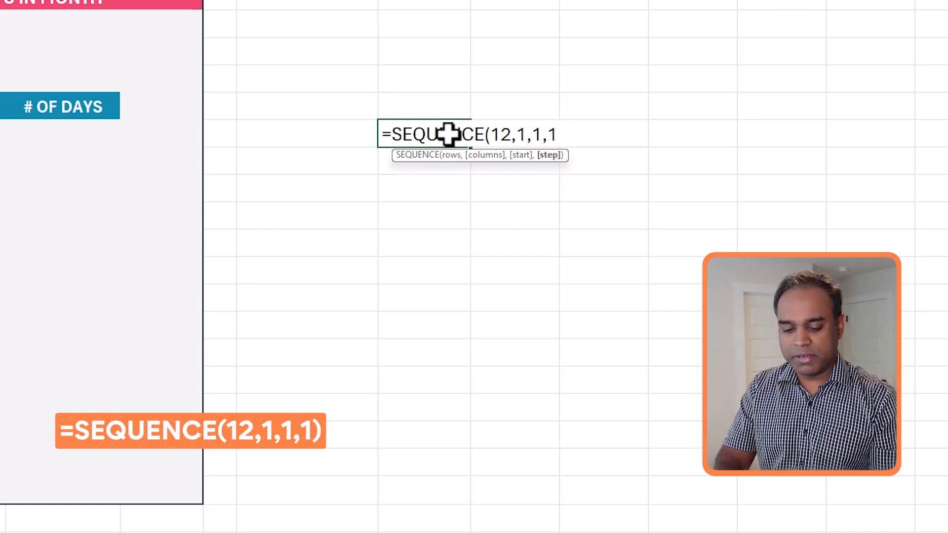
pyautogui.write(')')
pyautogui.hotkey('ctrl', 'Return')
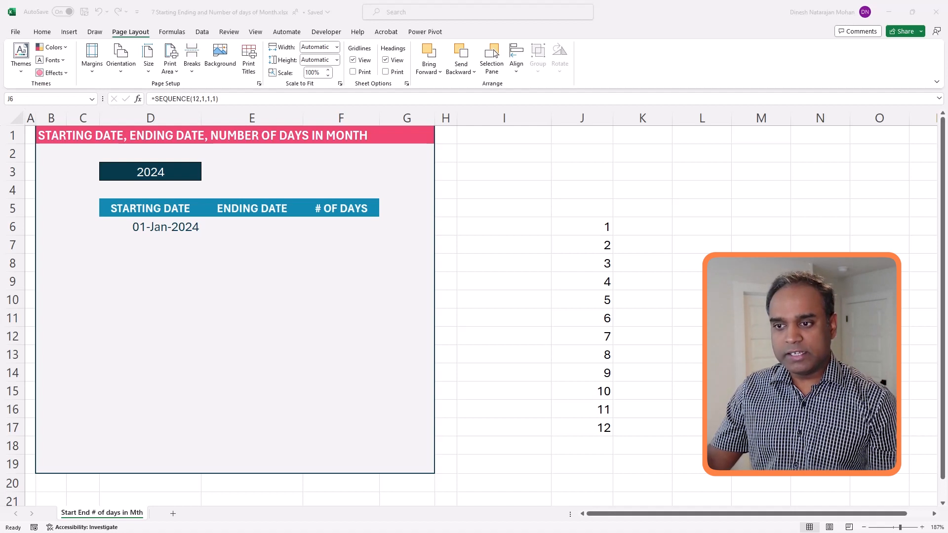
# Copy the text SEQUENCE(12,1,1,1) from the formula in J6, without the equals sign, and leave the cell unedited
pyautogui.click(601, 227)
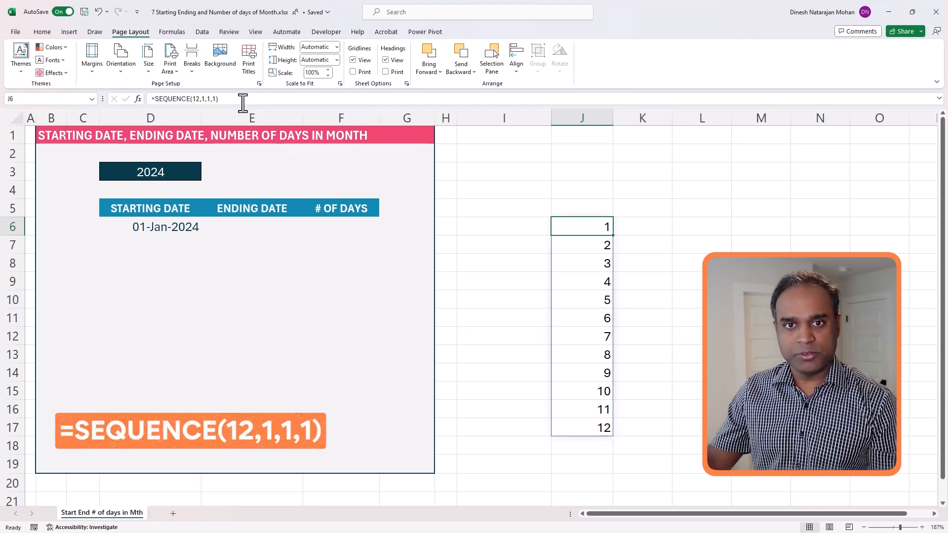
pyautogui.click(215, 103)
pyautogui.click(202, 99)
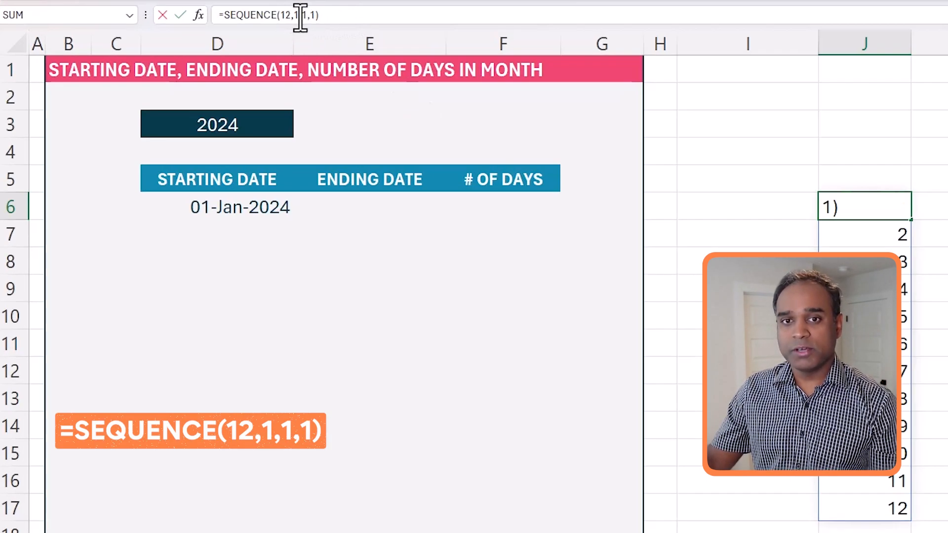
pyautogui.write(',1')
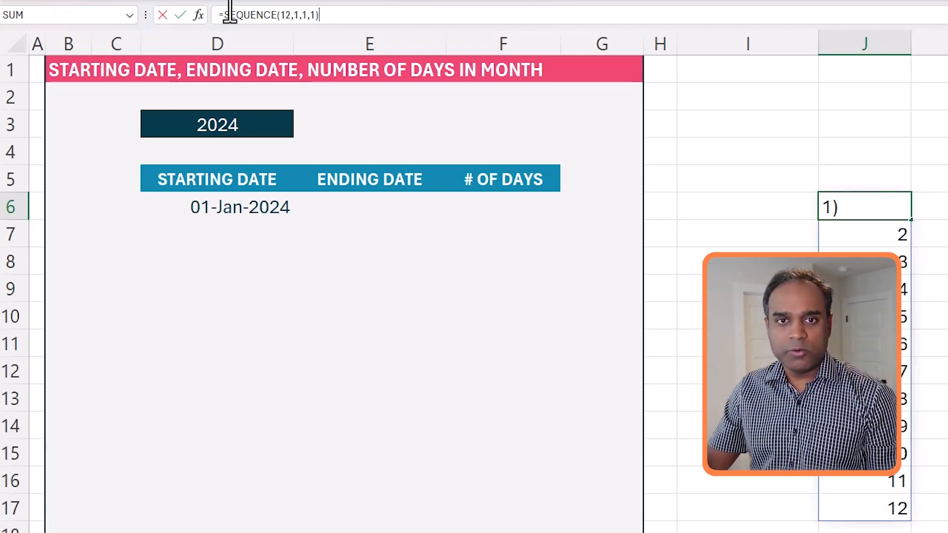
pyautogui.moveTo(225, 15); pyautogui.dragTo(357, 15)
pyautogui.hotkey('ctrl', 'c')
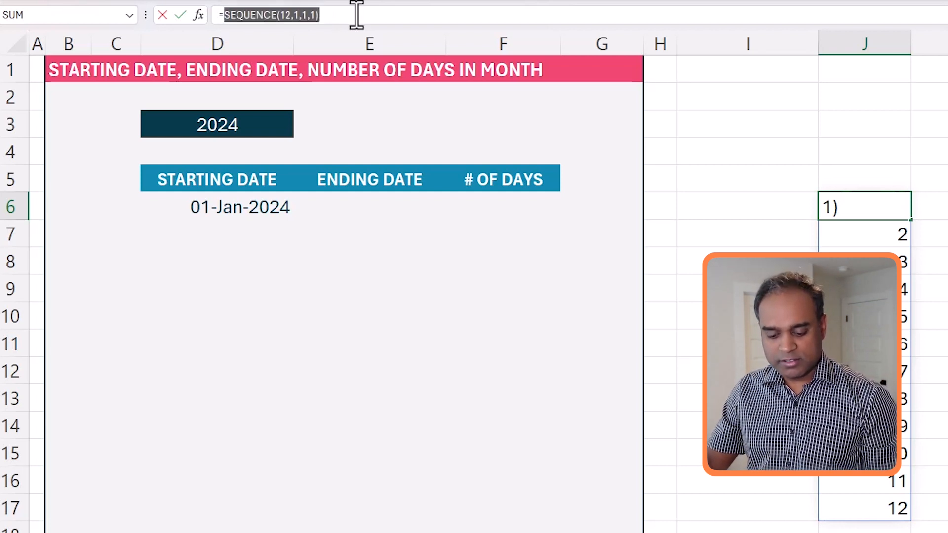
pyautogui.press('Escape')
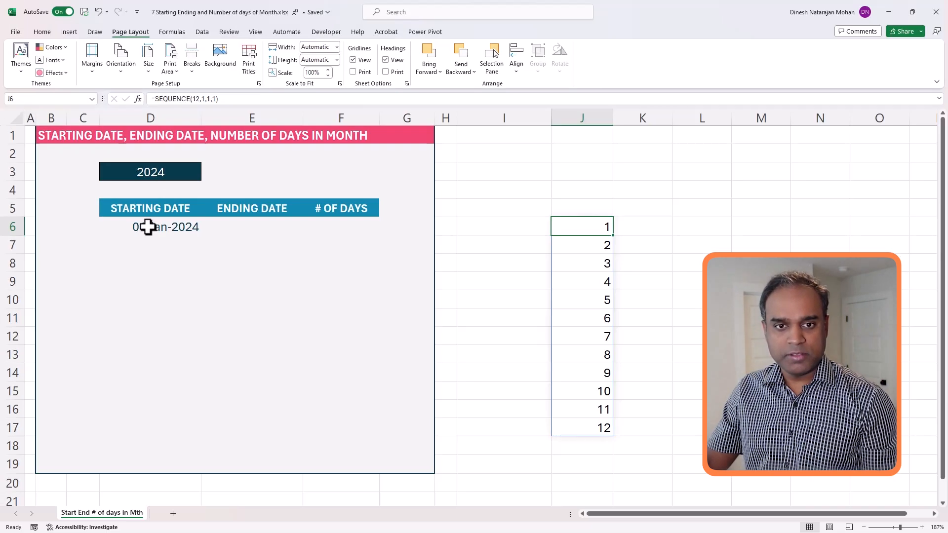
# Replace the month argument in D6 with the copied function, making the formula =DATE(D3,SEQUENCE(12,1,1,1),1)
pyautogui.click(212, 210)
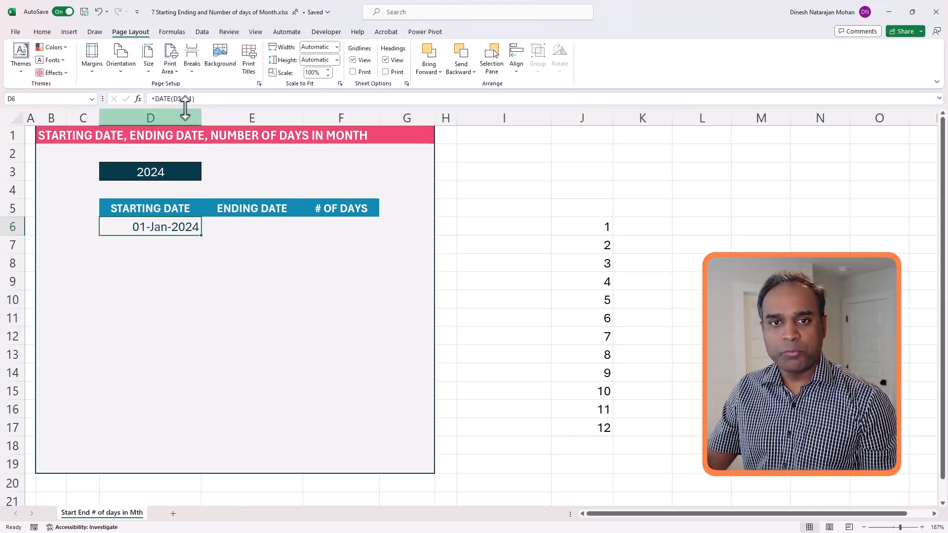
pyautogui.click(184, 99)
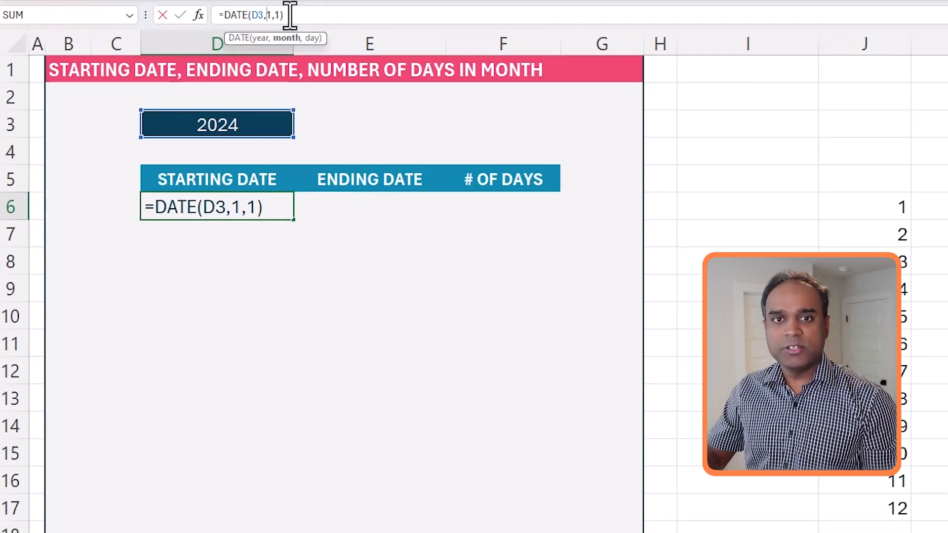
pyautogui.hotkey('shift', 'Right')
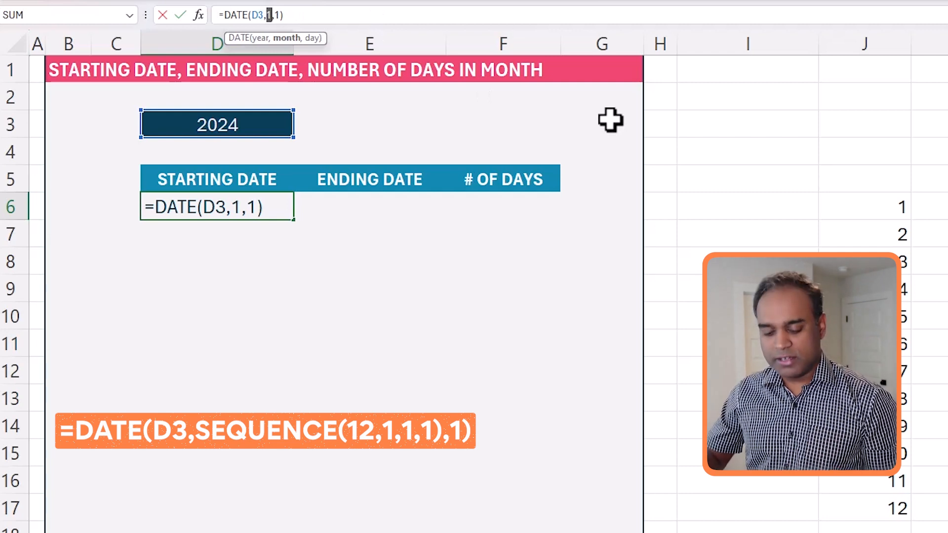
pyautogui.hotkey('ctrl', 'v')
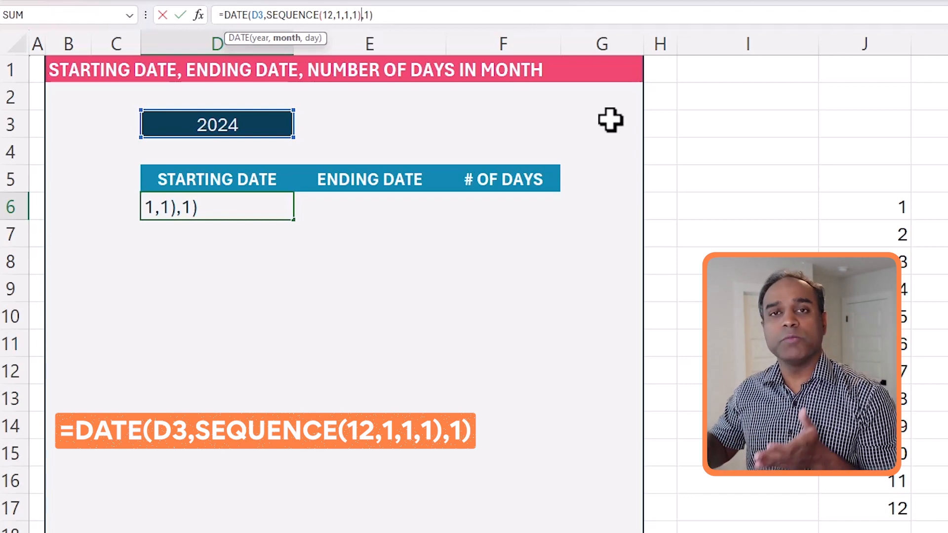
pyautogui.press('Return')
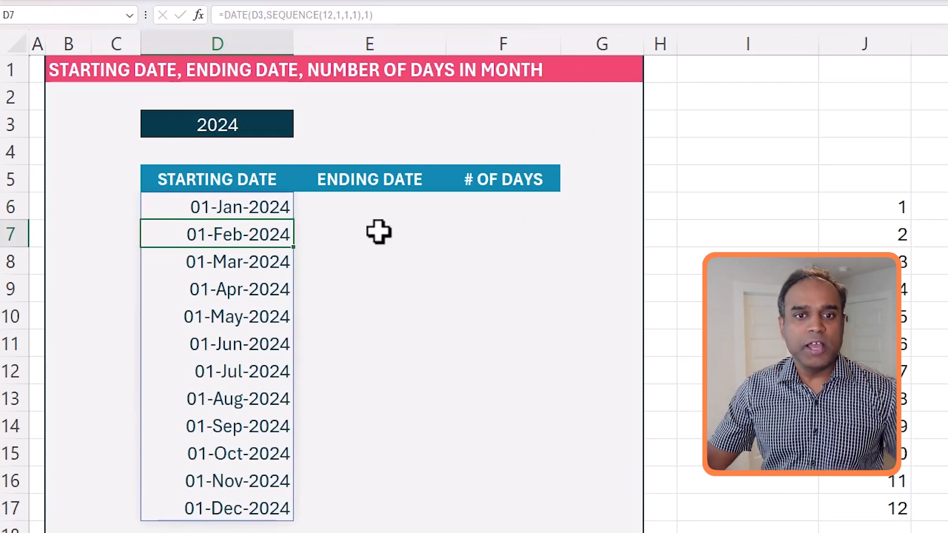
# Test the starting dates by setting the year in D3 to 2023, and set it back to 2024
pyautogui.click(258, 203)
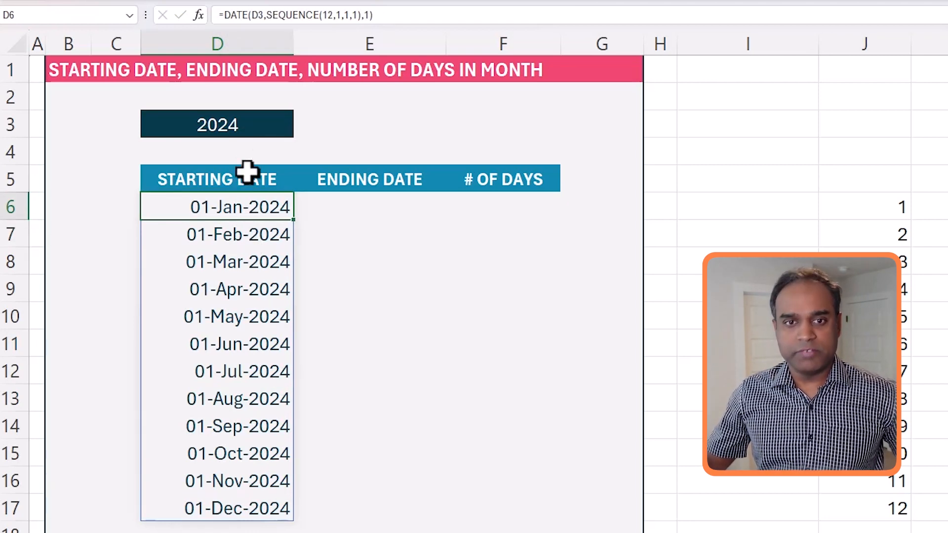
pyautogui.click(250, 126)
pyautogui.write('2023')
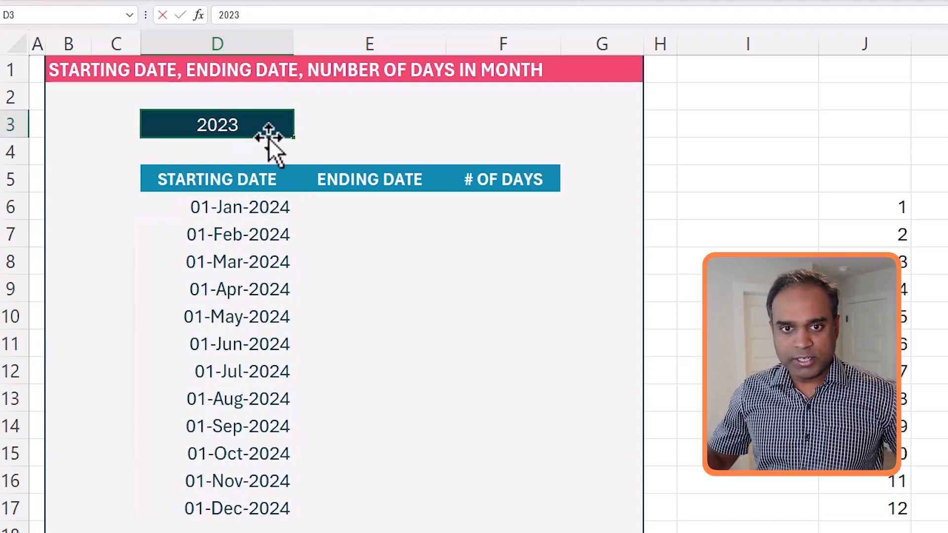
pyautogui.press('Return')
pyautogui.doubleClick(277, 132)
pyautogui.press('BackSpace')
pyautogui.write('4')
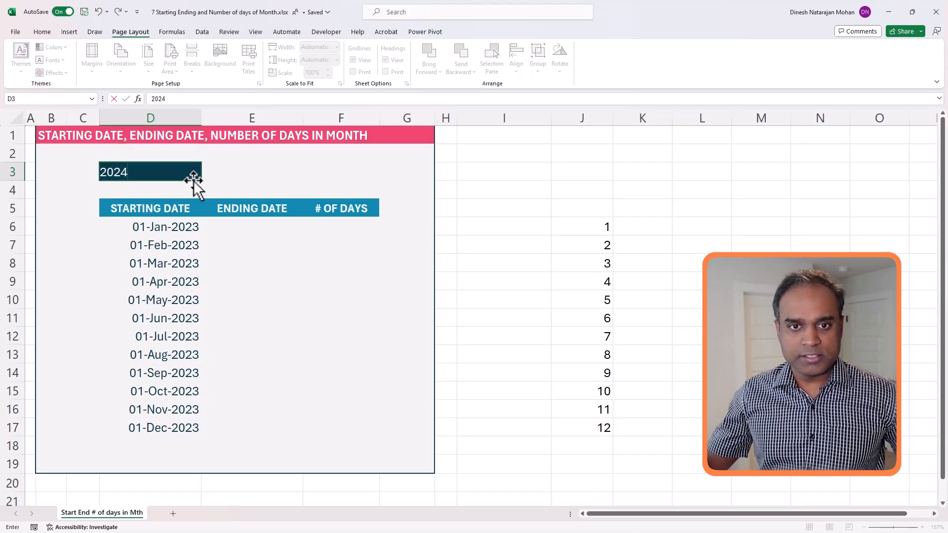
pyautogui.press('Return')
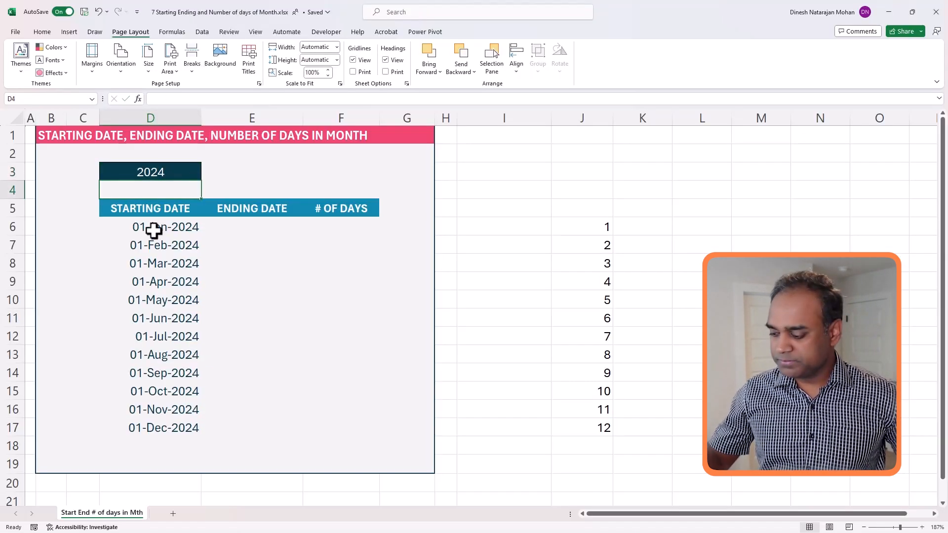
# Copy the formula text =DATE(D3,SEQUENCE(12,1,1,1),1) from D6 and enter it unchanged in E6 under Ending Date
pyautogui.click(154, 229)
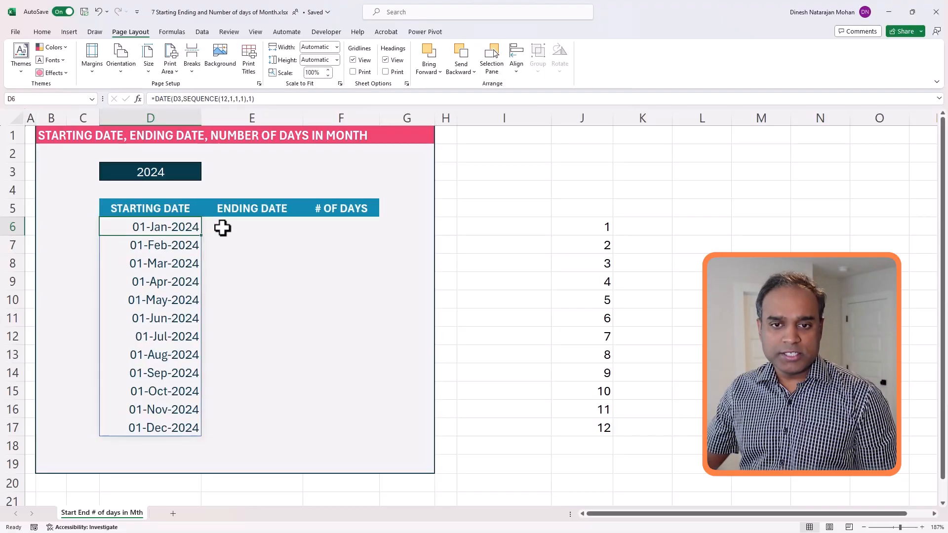
pyautogui.click(222, 227)
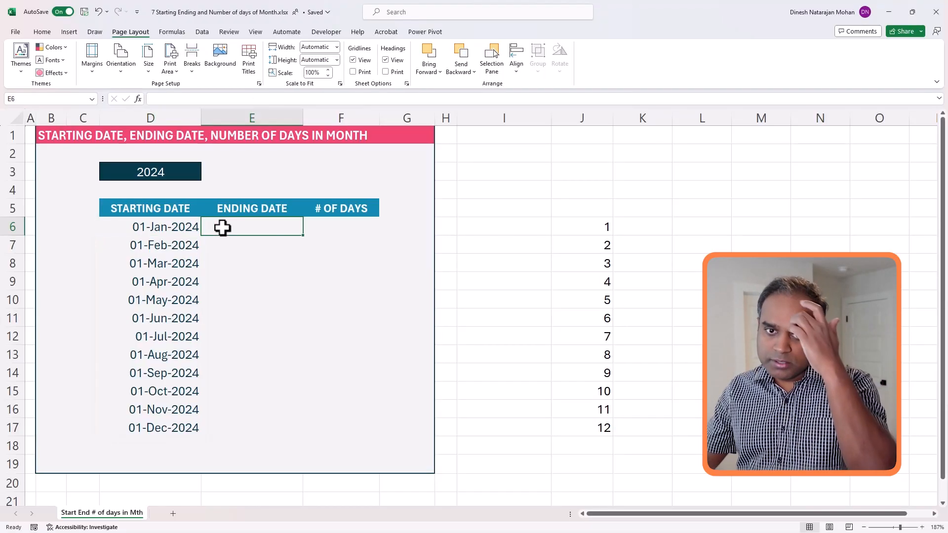
pyautogui.click(191, 222)
pyautogui.moveTo(261, 98); pyautogui.dragTo(131, 99)
pyautogui.hotkey('ctrl', 'c')
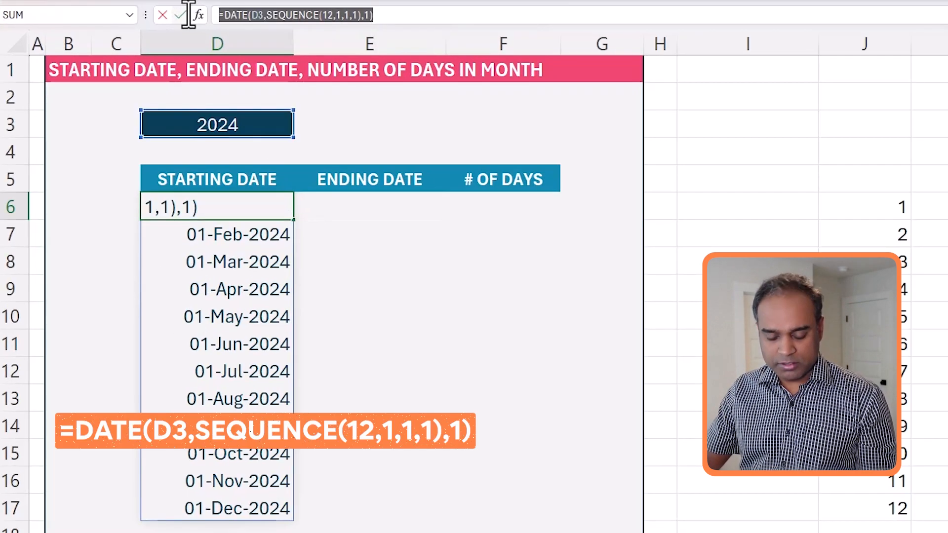
pyautogui.press('Escape')
pyautogui.click(318, 200)
pyautogui.click(356, 14)
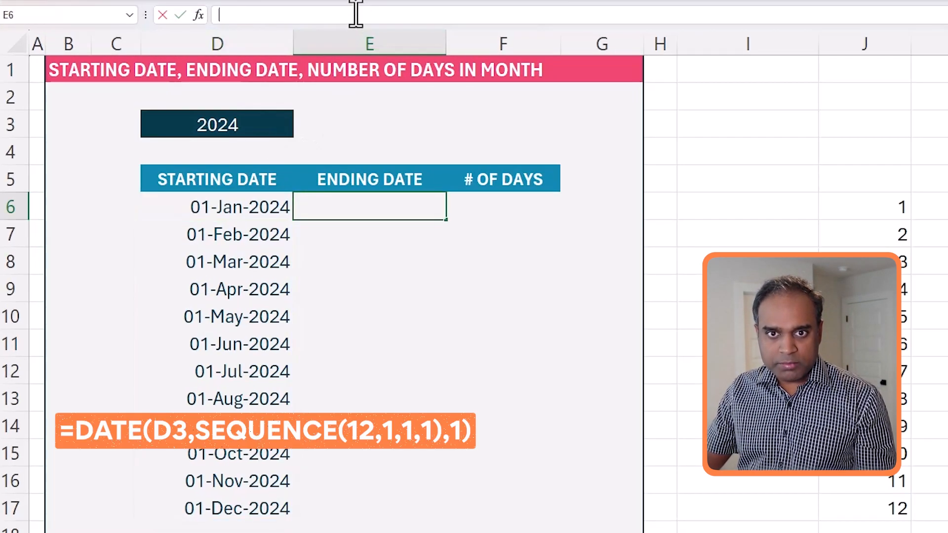
pyautogui.hotkey('ctrl', 'v')
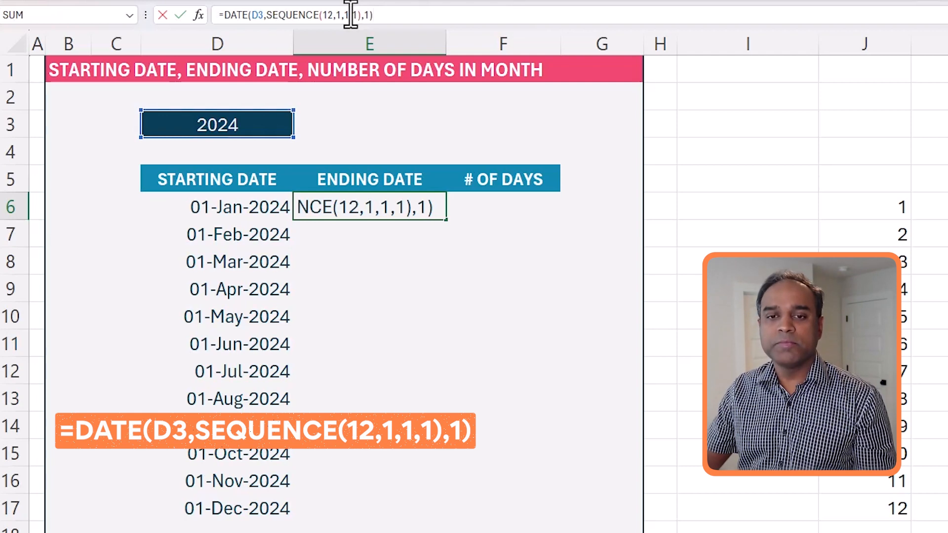
pyautogui.press('Return')
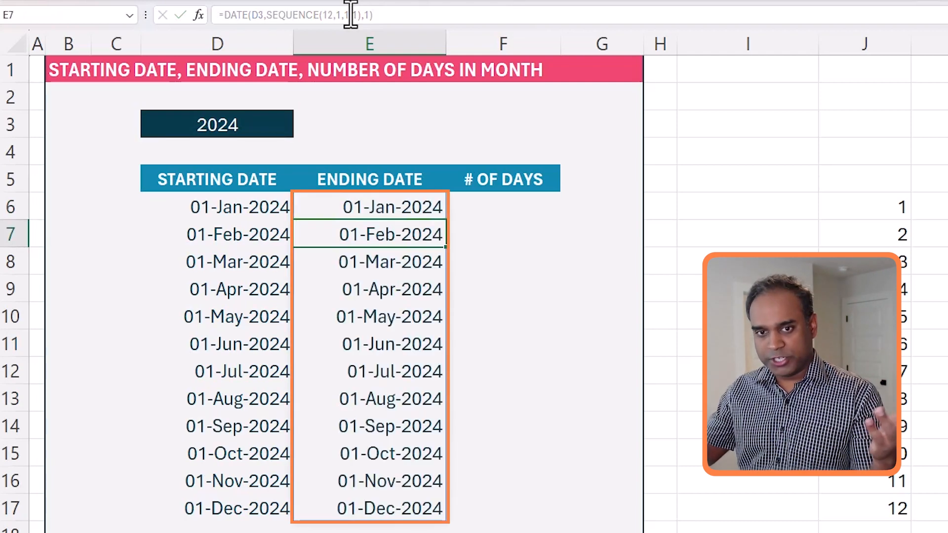
# Wrap the formula in E6 in EOMONTH with 0 months, making it =EOMONTH(DATE(D3,SEQUENCE(12,1,1,1),1),0)
pyautogui.click(373, 205)
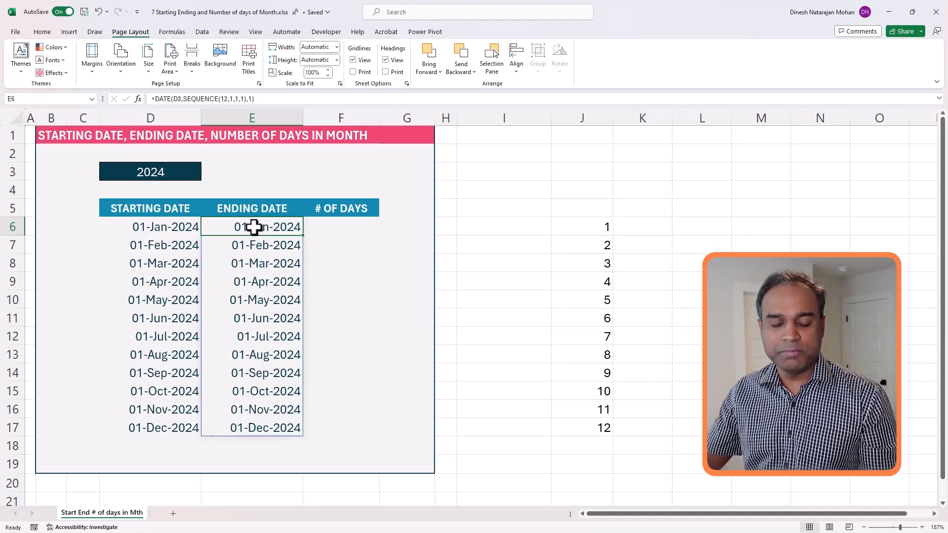
pyautogui.click(156, 98)
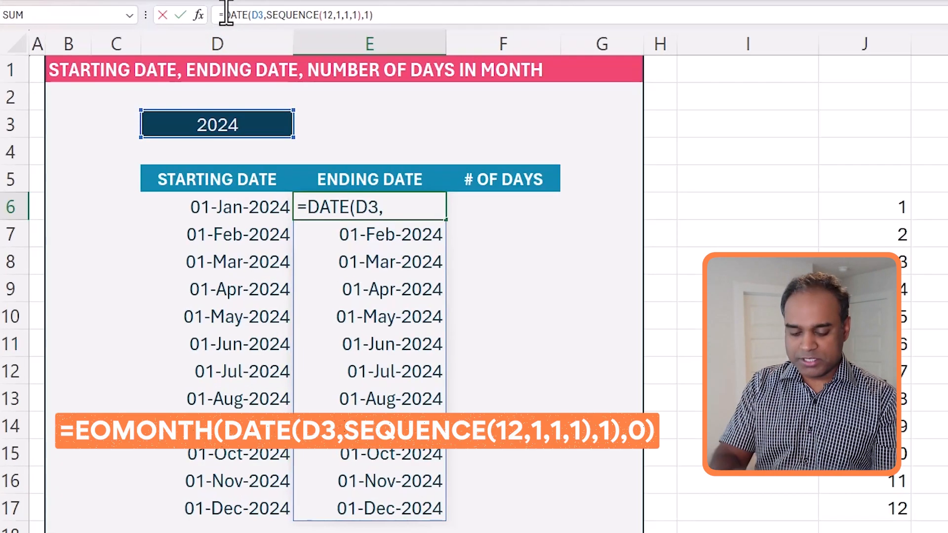
pyautogui.write('EO')
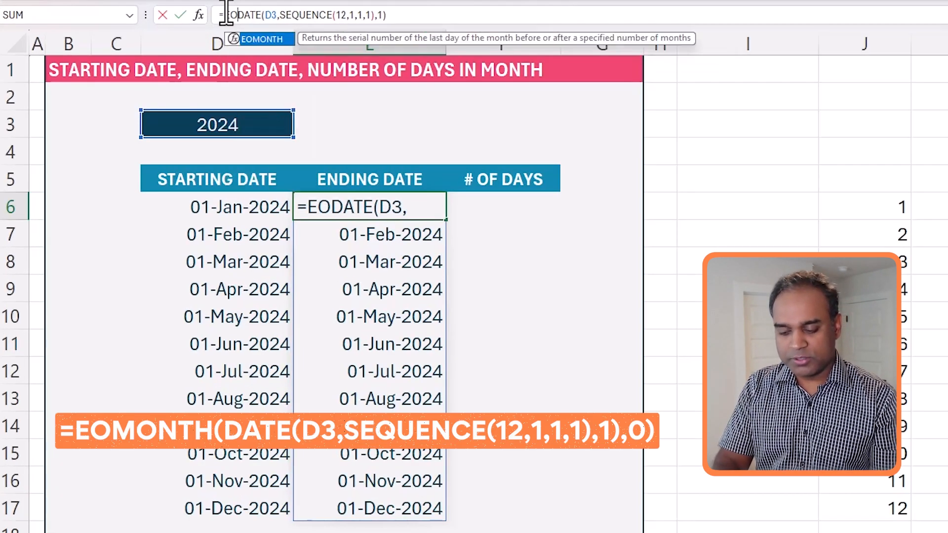
pyautogui.write('MONTH(')
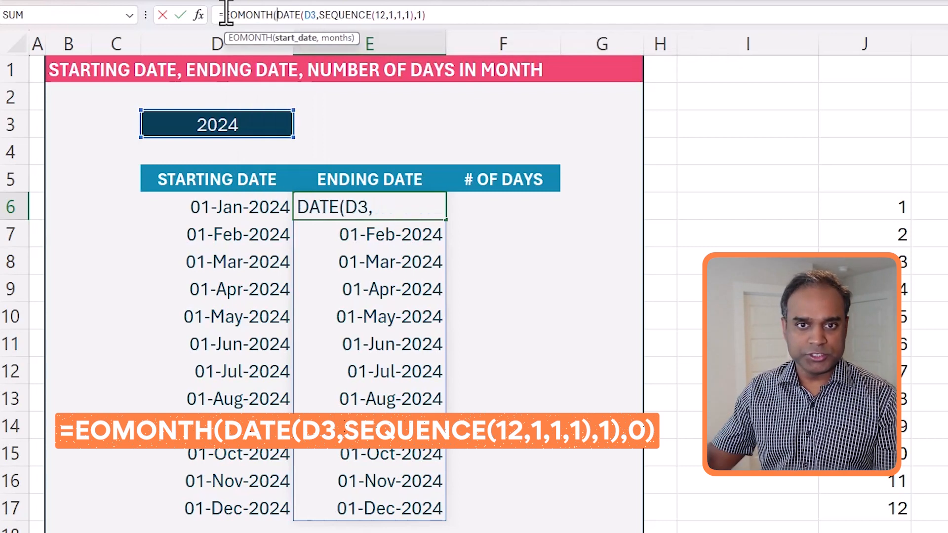
pyautogui.click(439, 15)
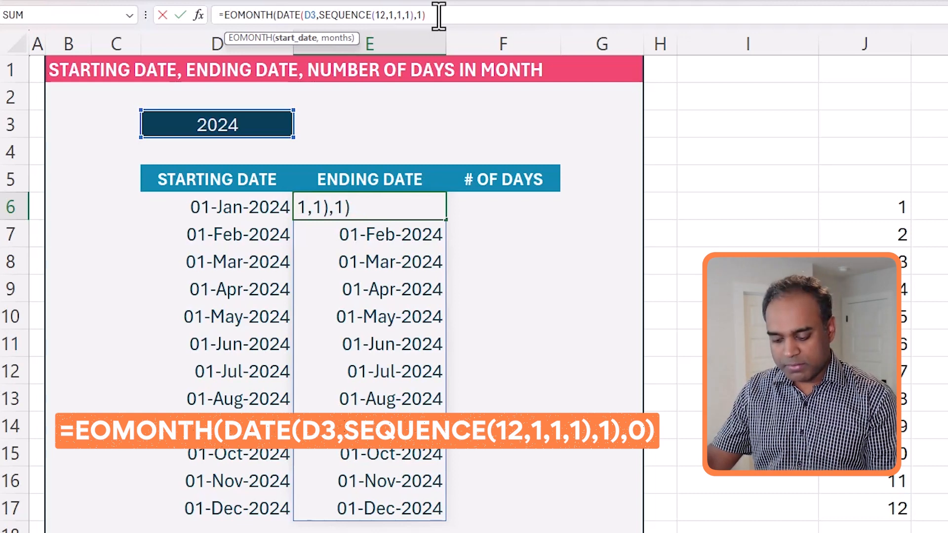
pyautogui.write(',0')
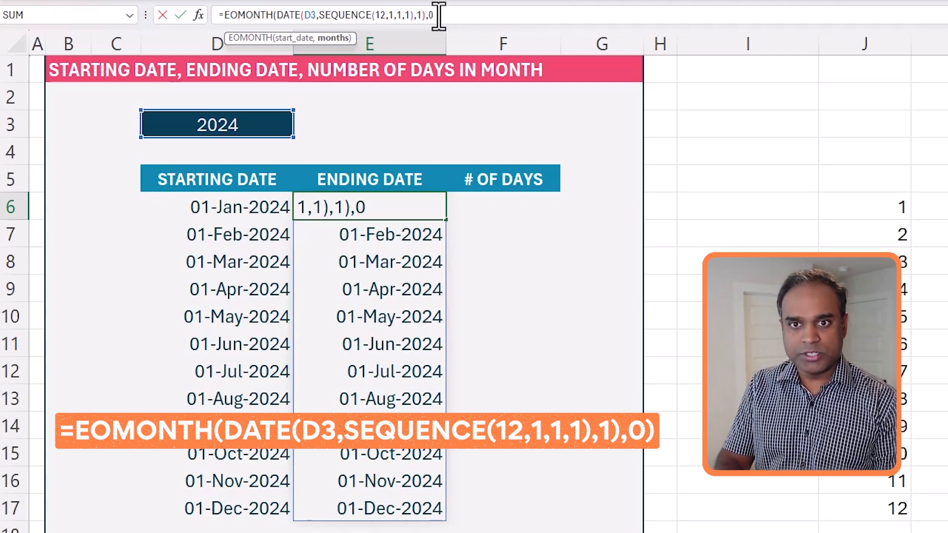
pyautogui.write(')')
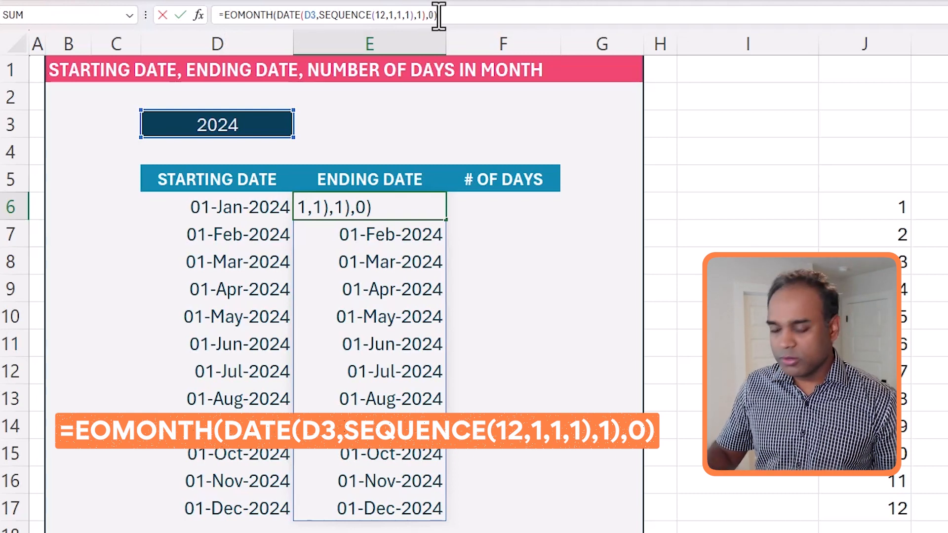
pyautogui.press('Return')
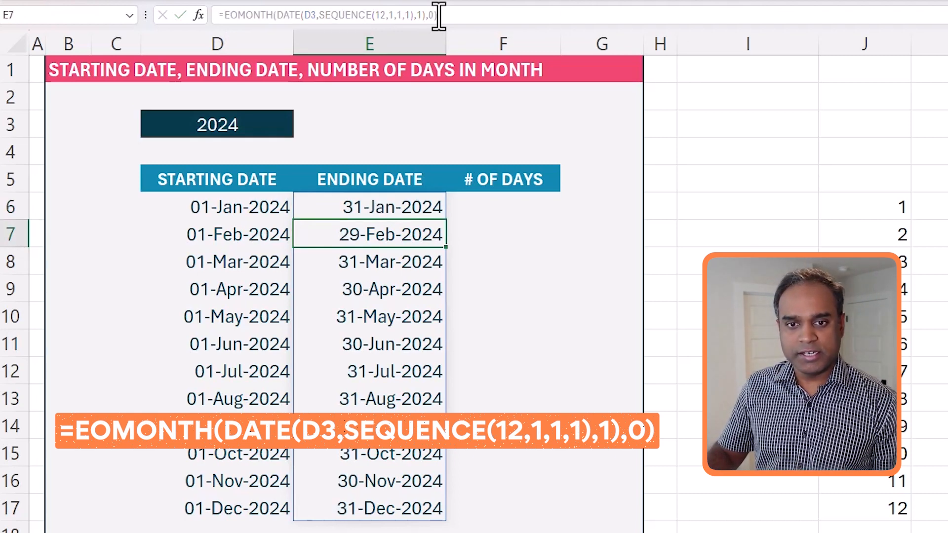
pyautogui.press('Up')
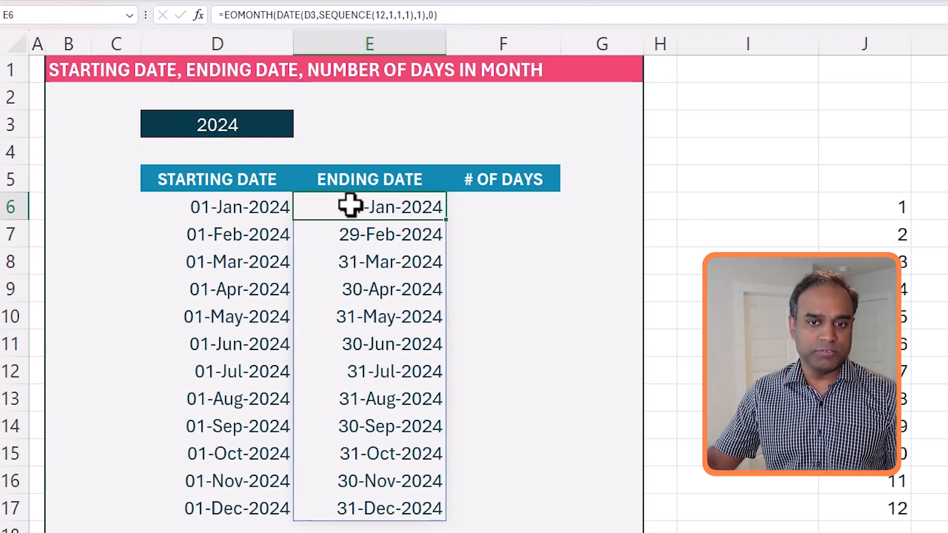
# Test the ending dates by checking February's row, setting the year in D3 to 2023, and checking February's ending date again
pyautogui.click(225, 234)
pyautogui.click(381, 239)
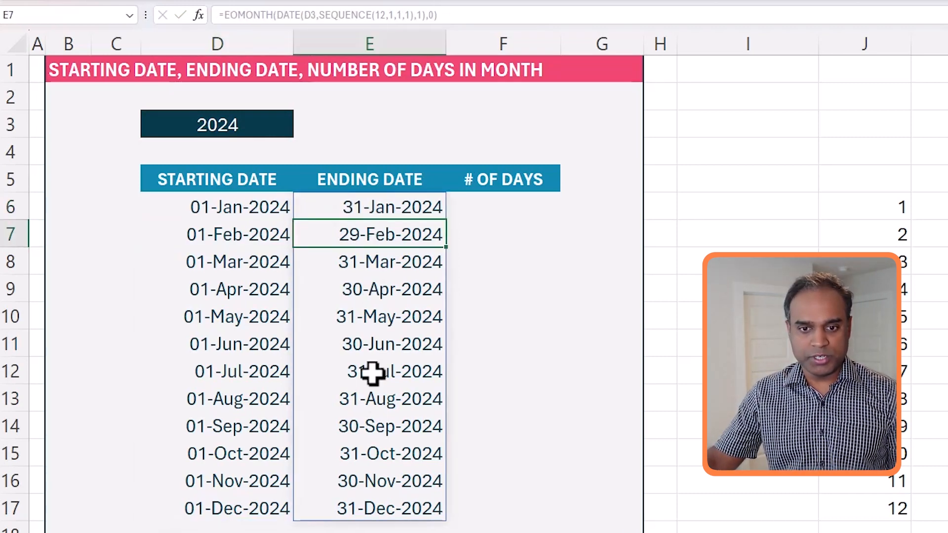
pyautogui.click(256, 129)
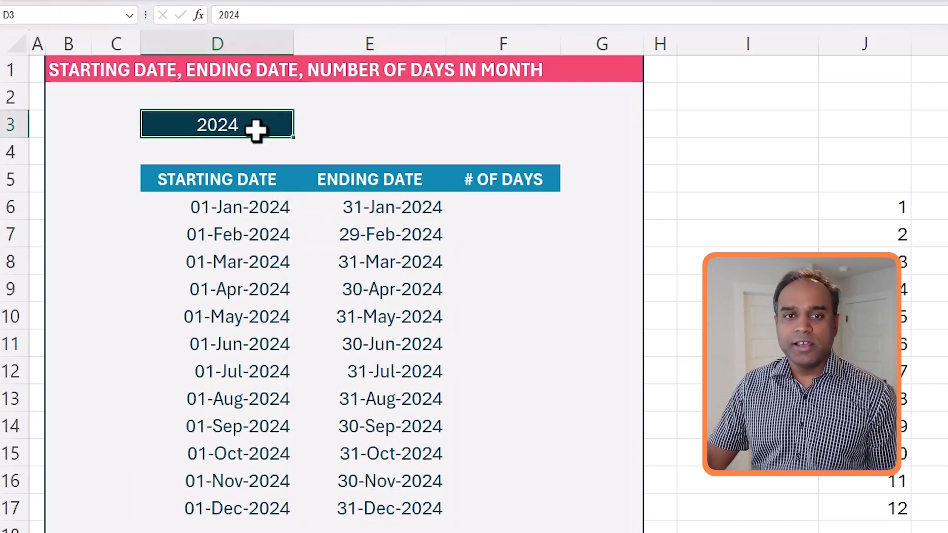
pyautogui.press('F2')
pyautogui.press('BackSpace')
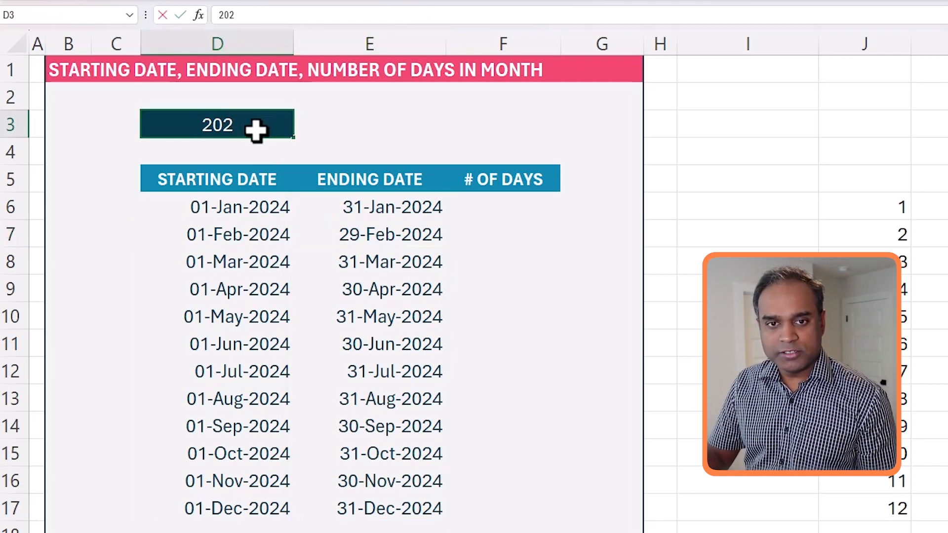
pyautogui.write('3')
pyautogui.press('Return')
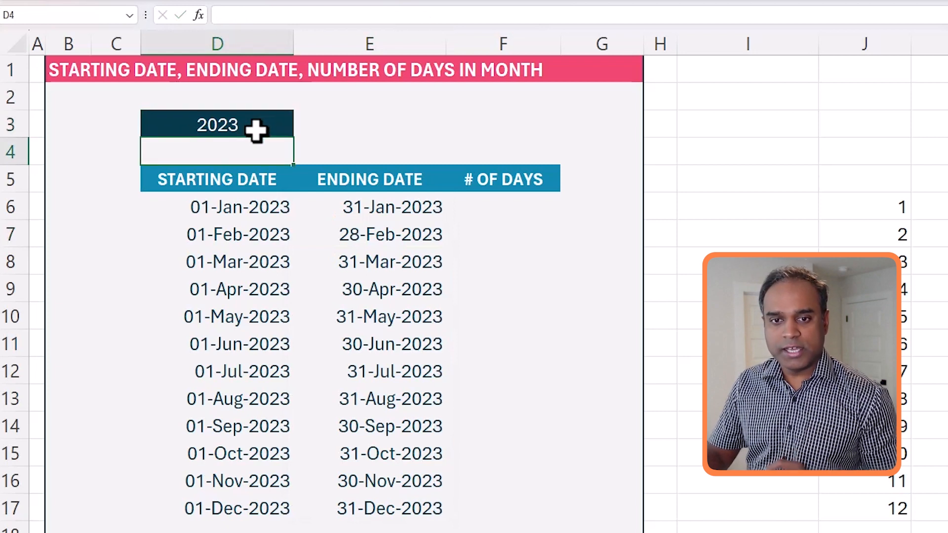
pyautogui.click(375, 260)
pyautogui.click(383, 235)
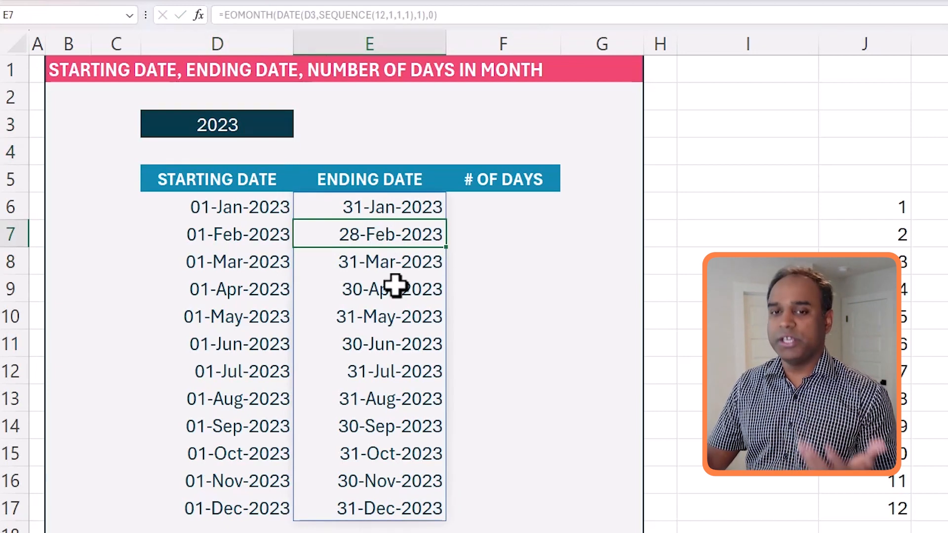